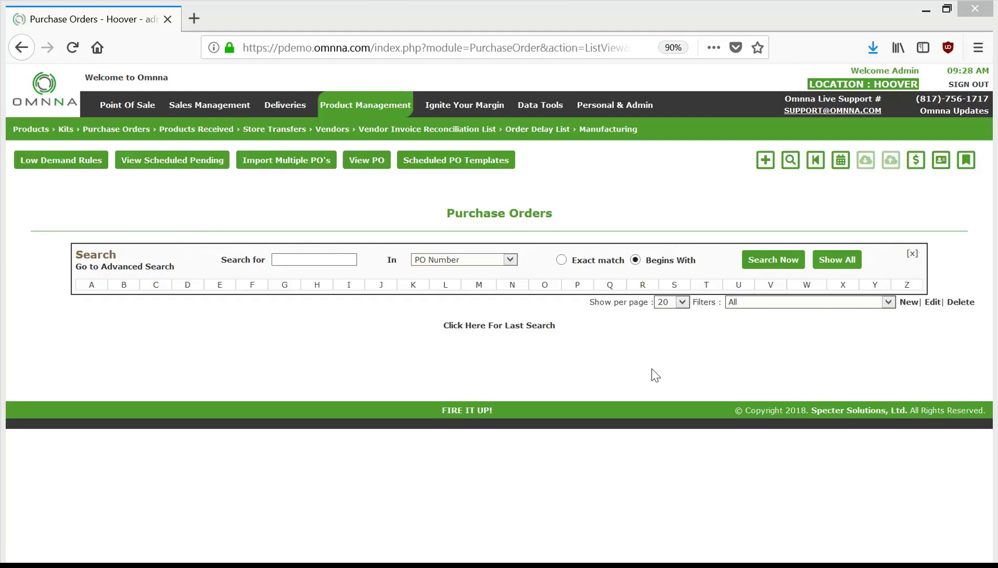
Start a new purchase order on the Create Purchase Order page
{"action": "left_click", "coordinate": [765, 163]}
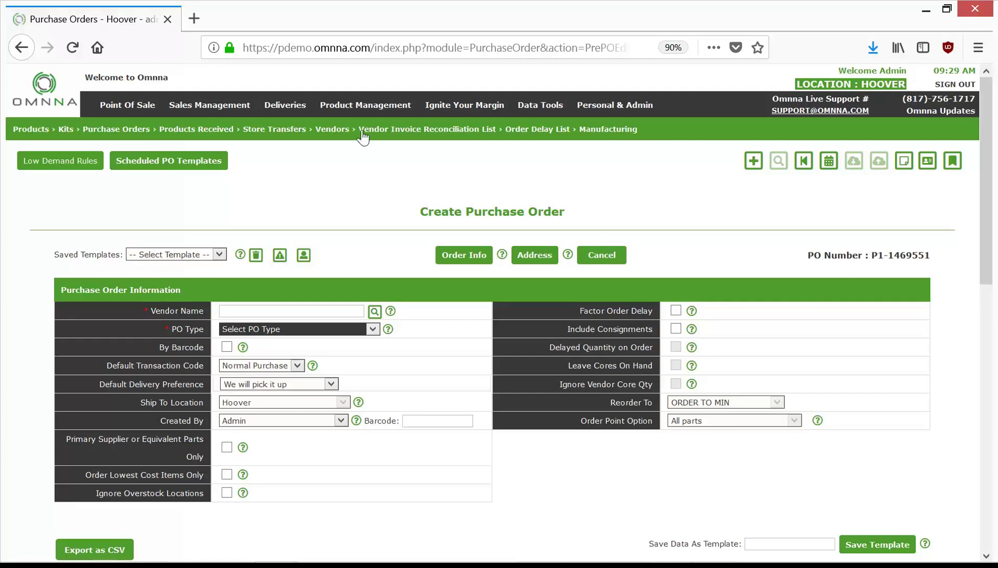
{"action": "mouse_move", "coordinate": [365, 109]}
{"action": "mouse_move", "coordinate": [367, 173]}
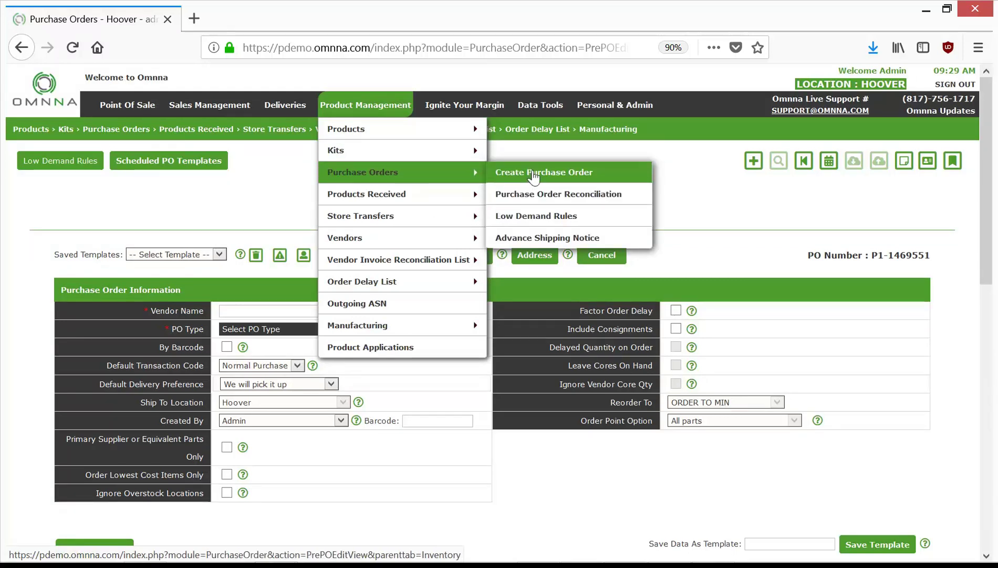
{"action": "left_click", "coordinate": [534, 173]}
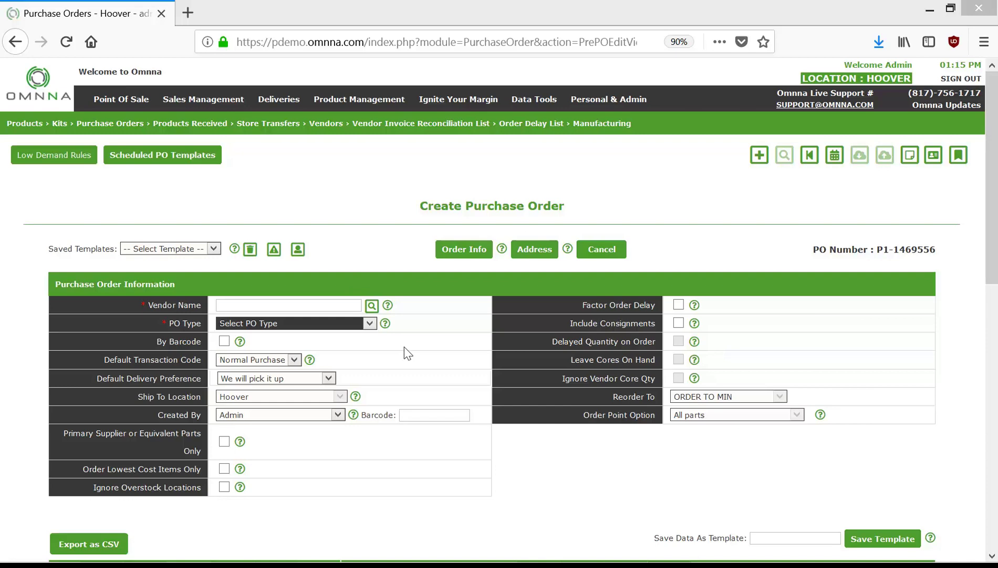
Browse the vendor lookup by the initials H, L and P, search vendor names for "ma", and close the lookup
{"action": "left_click", "coordinate": [372, 306]}
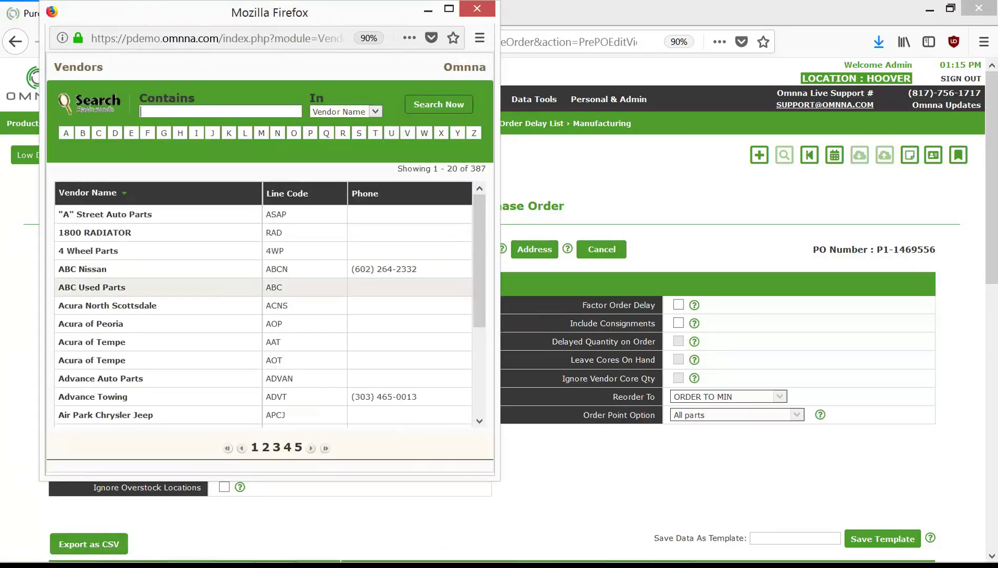
{"action": "left_click", "coordinate": [180, 134]}
{"action": "left_click", "coordinate": [245, 135]}
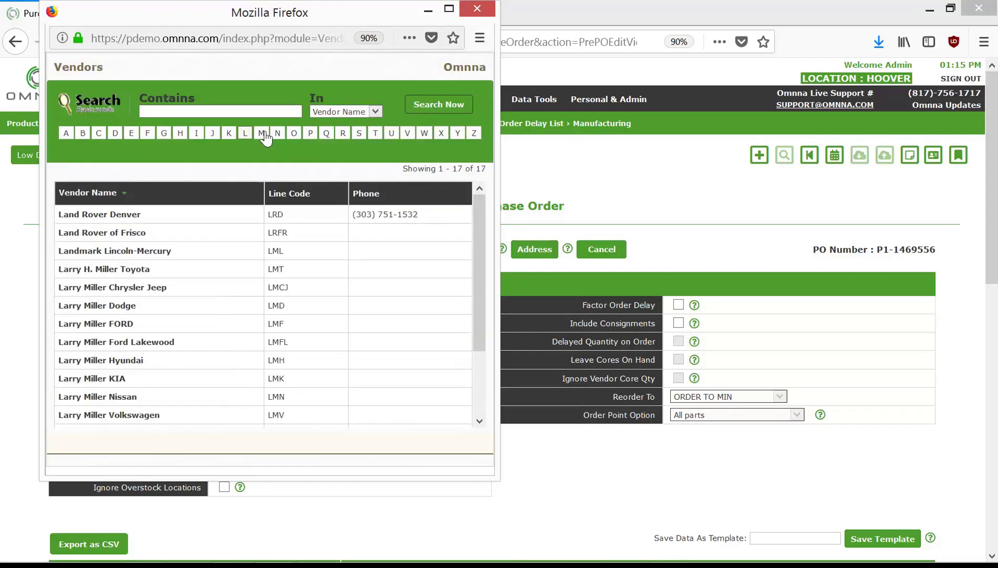
{"action": "left_click", "coordinate": [309, 136]}
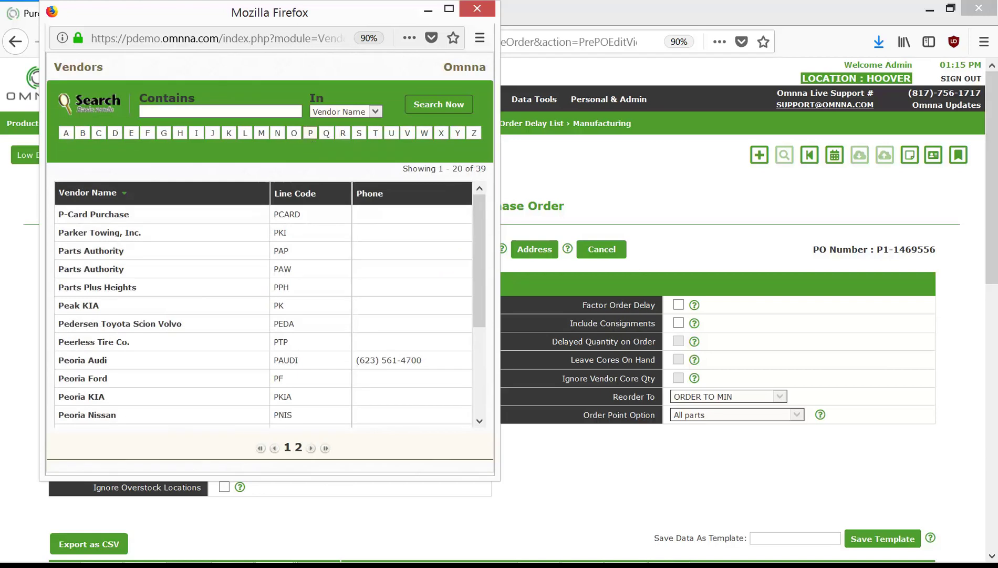
{"action": "type", "text": "ma"}
{"action": "key", "text": "Return"}
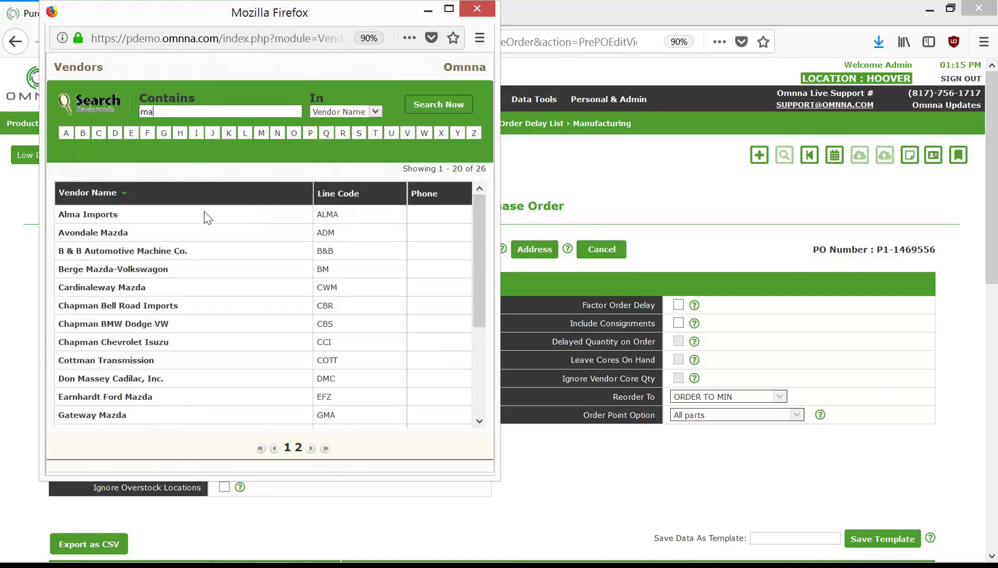
{"action": "left_click", "coordinate": [478, 9]}
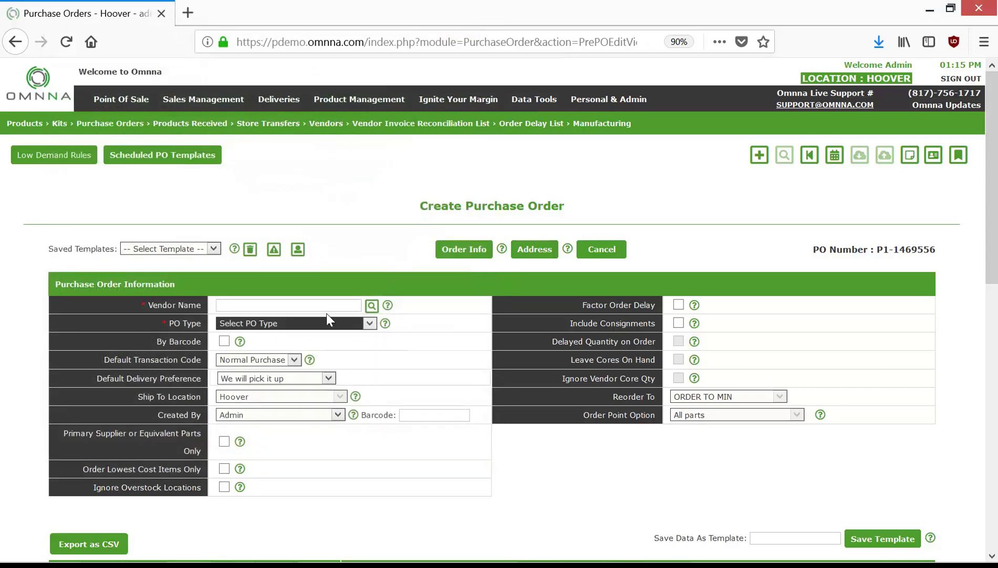
Set the vendor to Marino Manufacturing and the PO type to SPECIAL BUY
{"action": "left_click", "coordinate": [288, 304]}
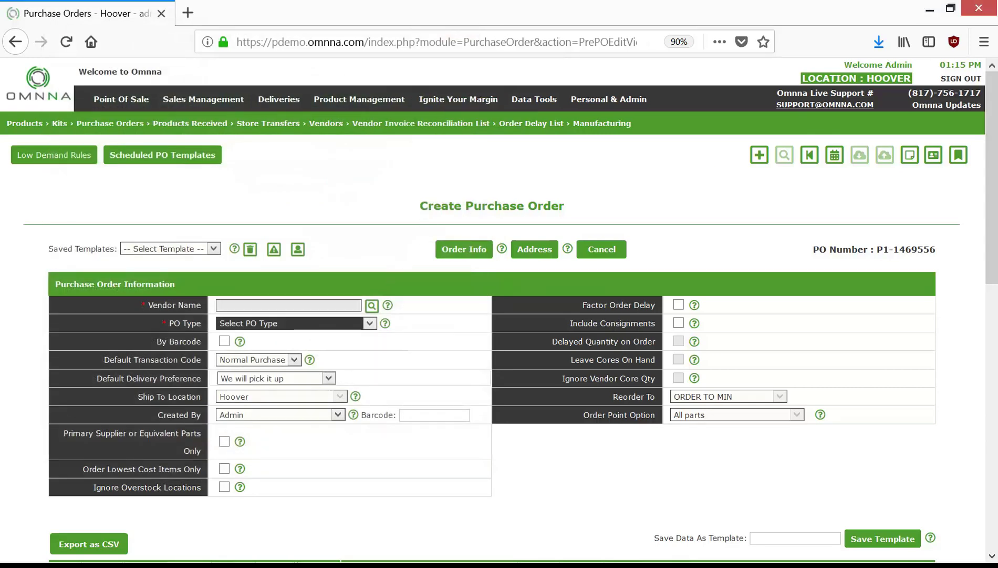
{"action": "type", "text": "ma"}
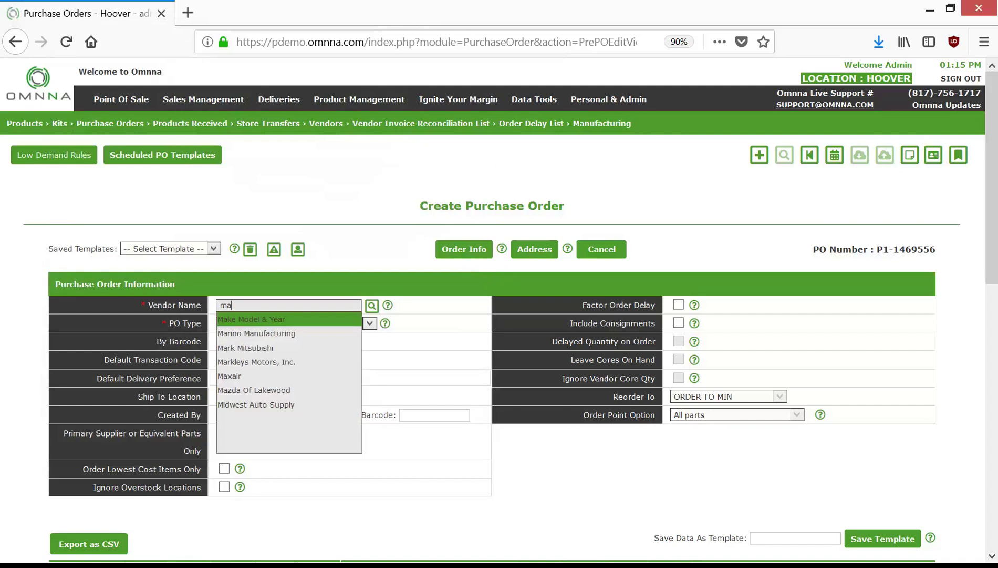
{"action": "key", "text": "Down"}
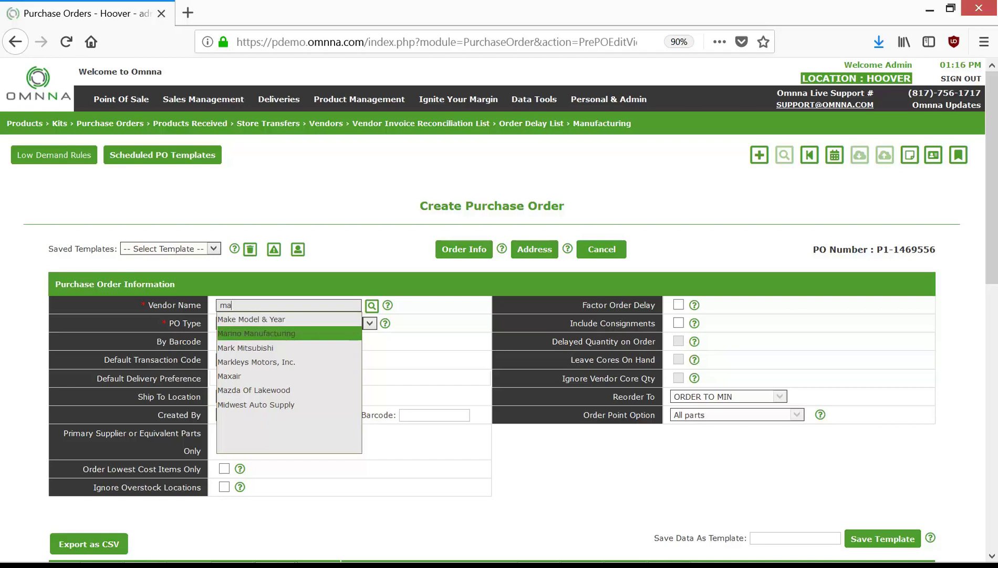
{"action": "key", "text": "Return"}
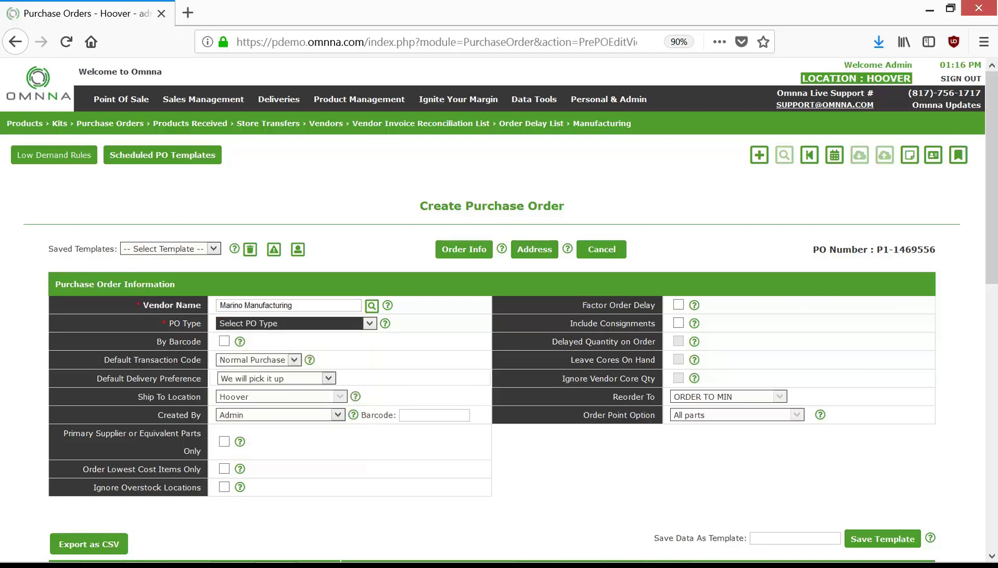
{"action": "left_click", "coordinate": [370, 323]}
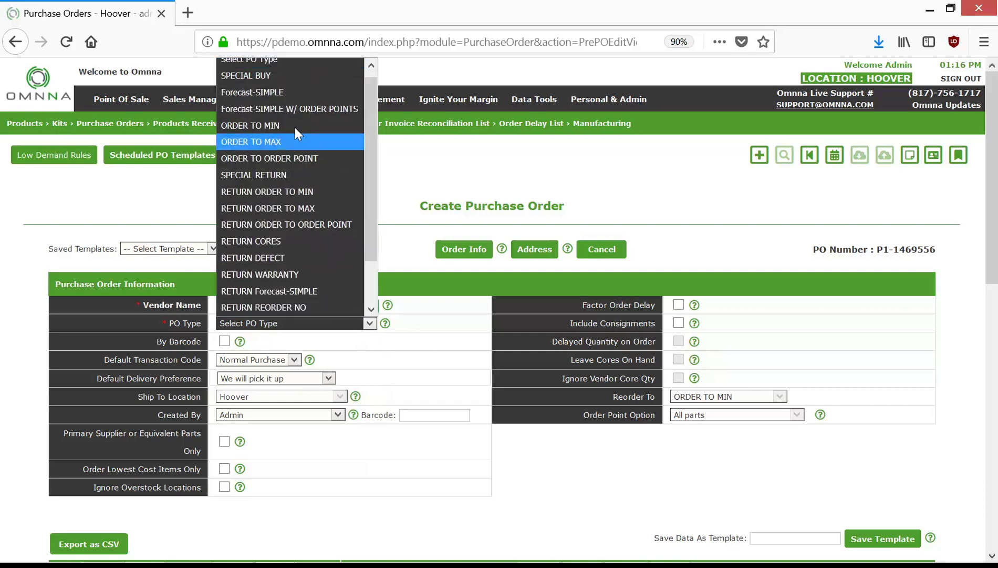
{"action": "left_click", "coordinate": [287, 77]}
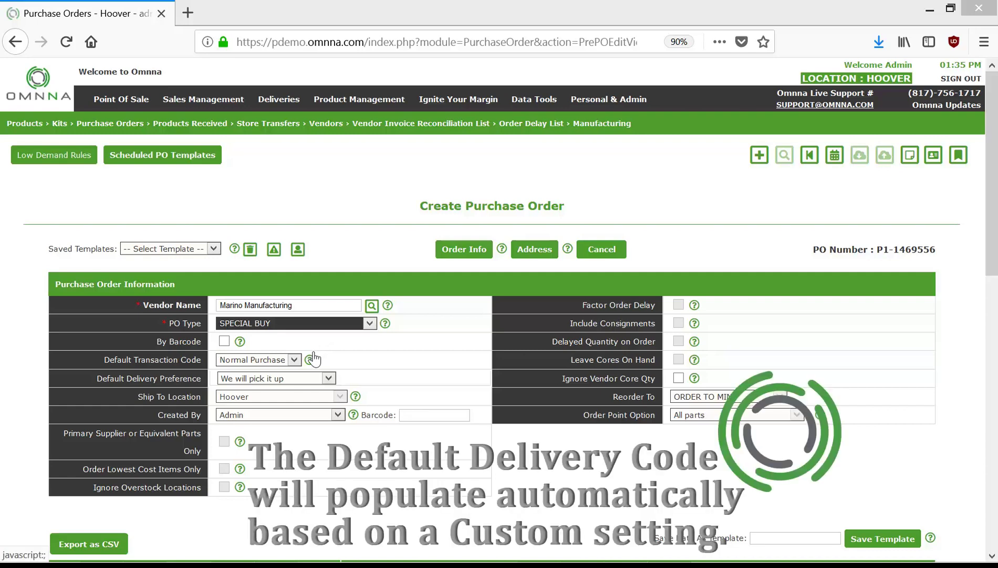
Check the help text for the default transaction code and choose the employee who created the order in Created By
{"action": "mouse_move", "coordinate": [311, 363]}
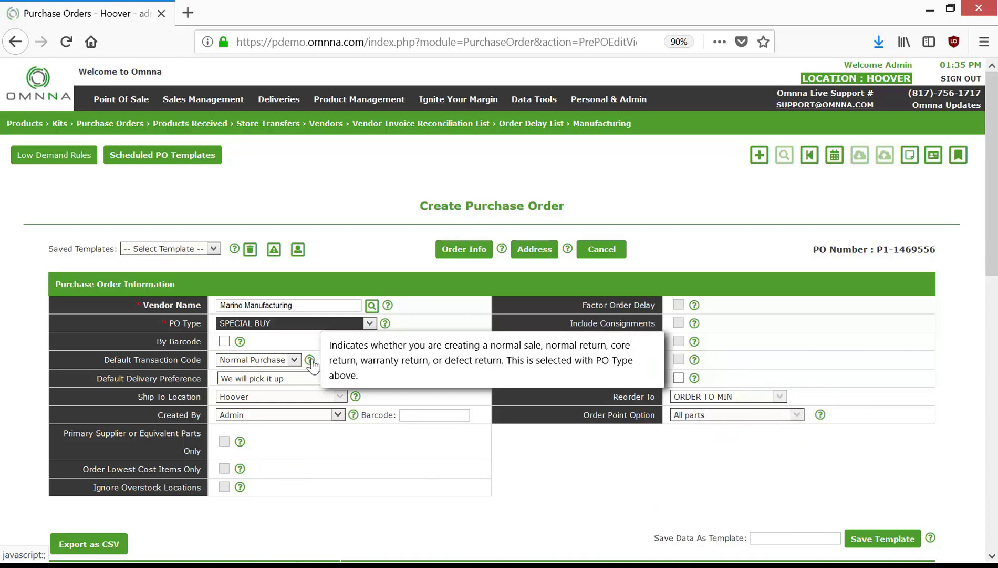
{"action": "left_click", "coordinate": [339, 414]}
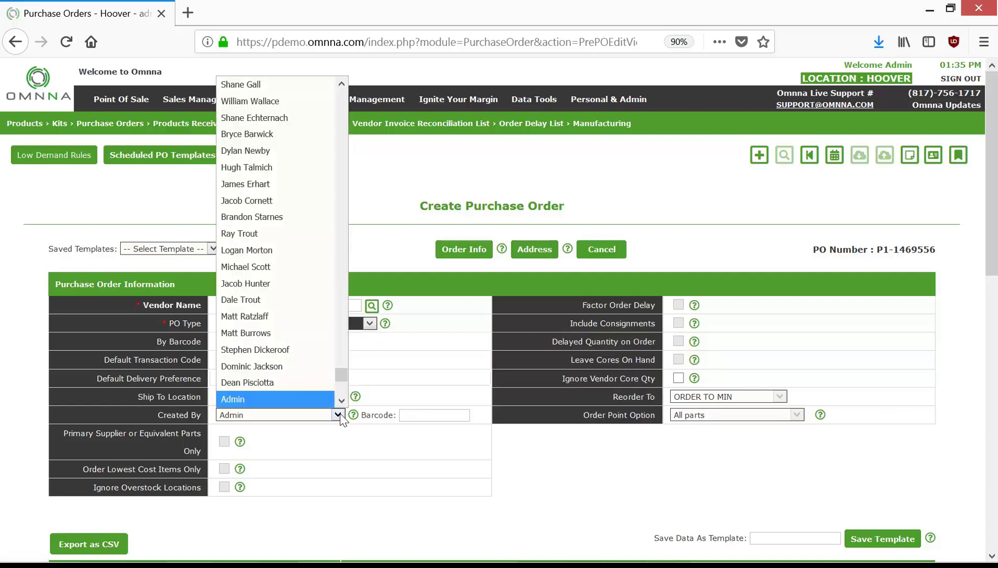
{"action": "type", "text": "Dal"}
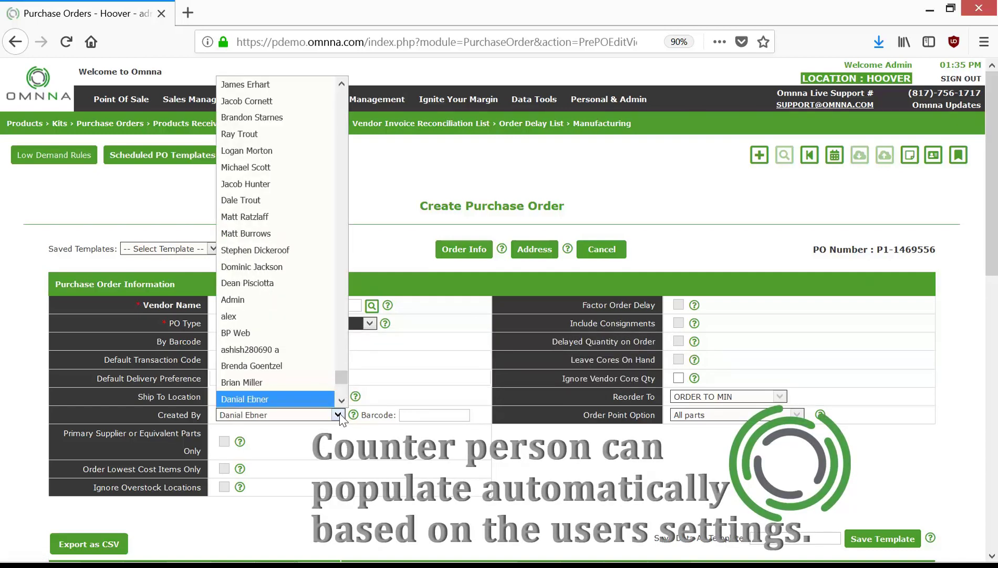
{"action": "key", "text": "Return"}
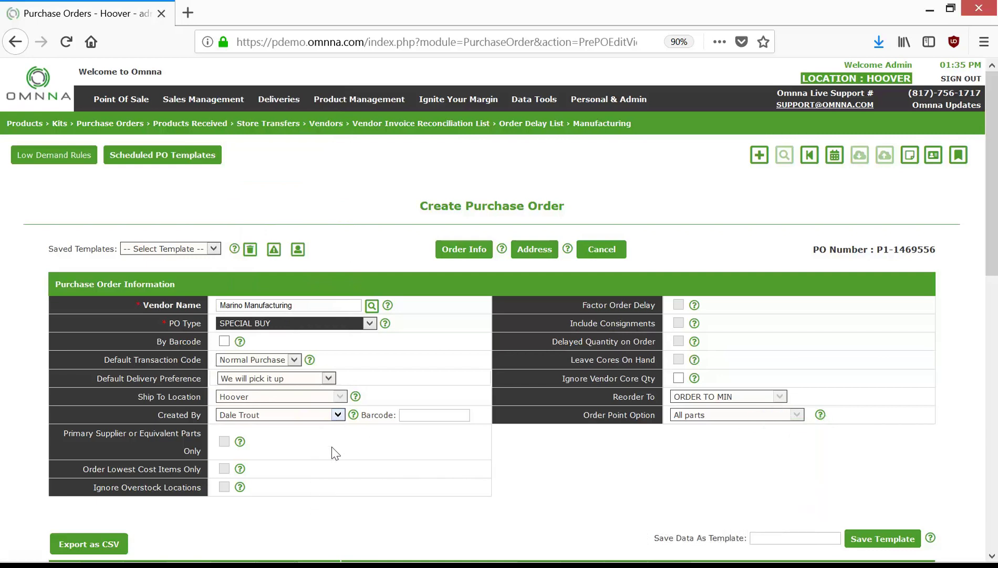
Add product 51515, the WIX oil filter, as the first order line, keeping an order quantity of 1
{"action": "scroll", "coordinate": [335, 453], "scroll_direction": "down", "scroll_amount": 3}
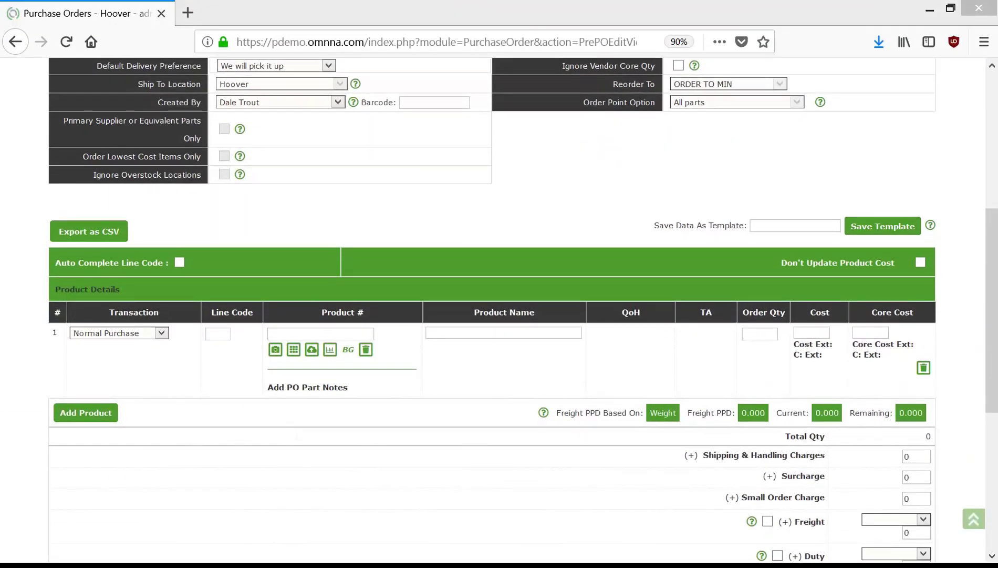
{"action": "left_click", "coordinate": [272, 334]}
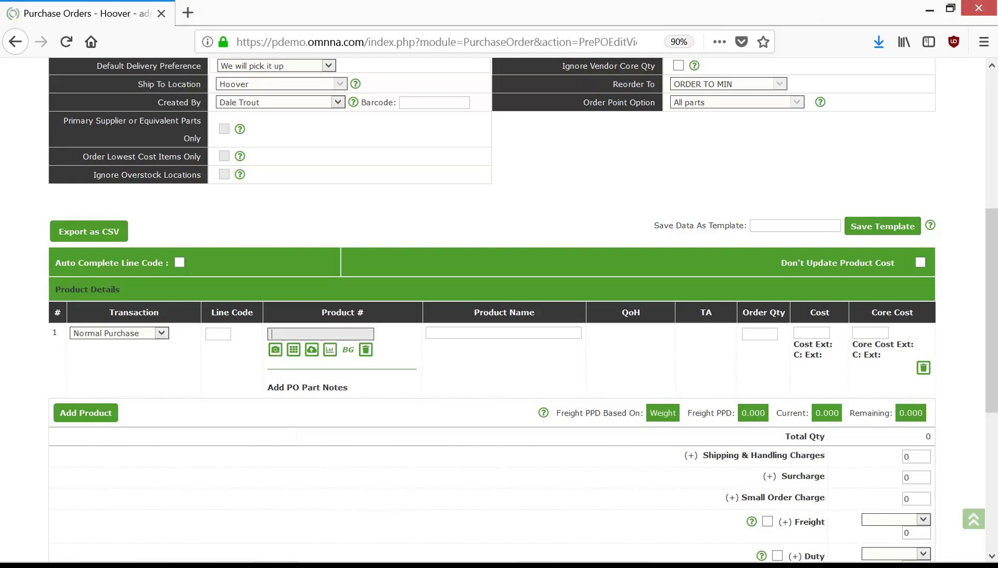
{"action": "type", "text": "51515"}
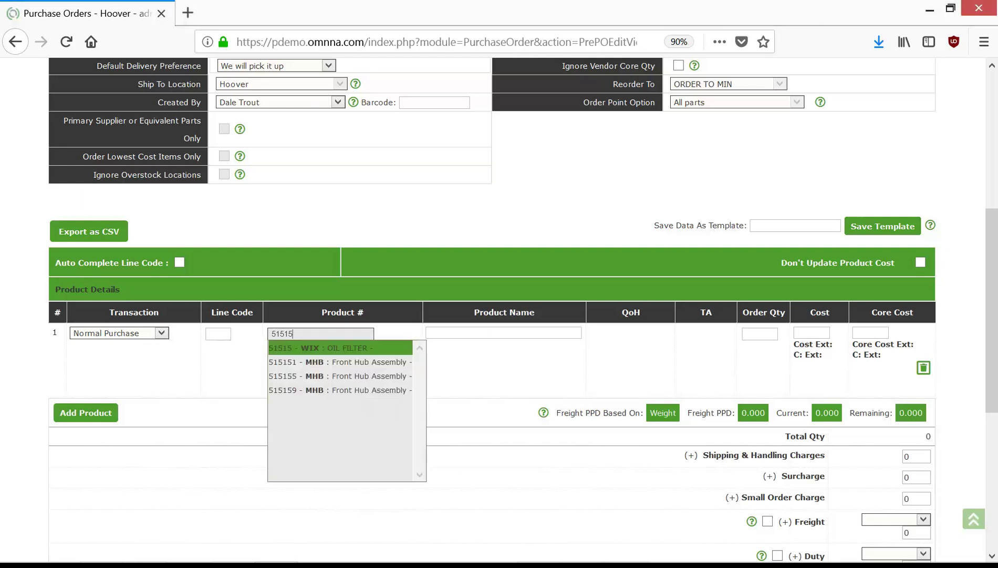
{"action": "left_click", "coordinate": [291, 355]}
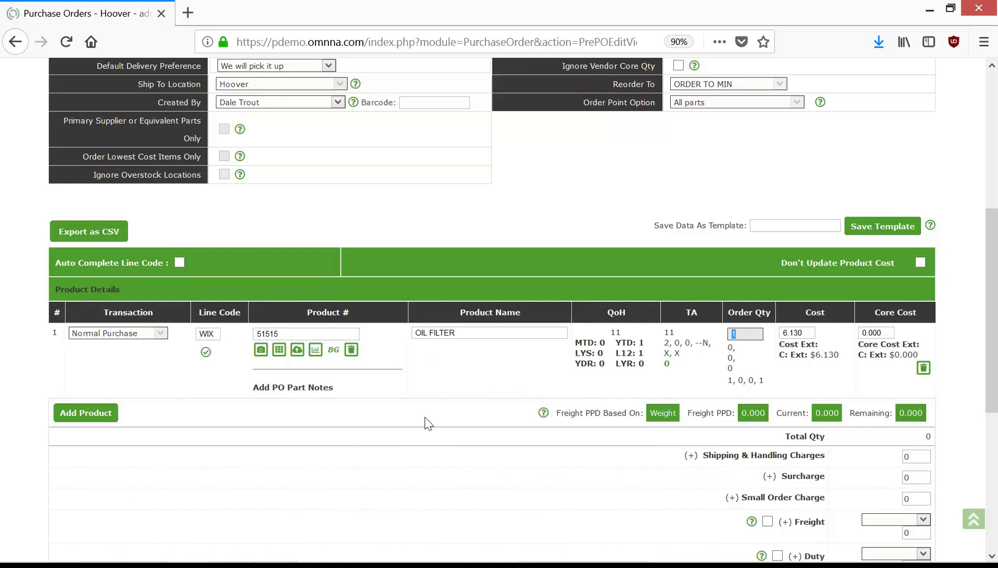
{"action": "key", "text": "Tab"}
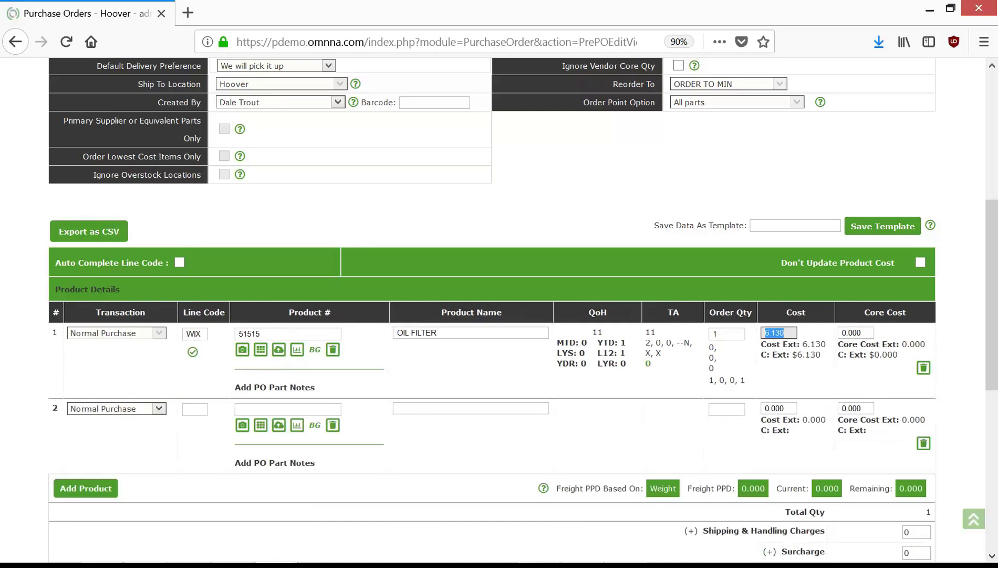
Add product 515155, the MHB Front Hub Assembly, as the second order line
{"action": "left_click", "coordinate": [247, 409]}
{"action": "type", "text": "51515"}
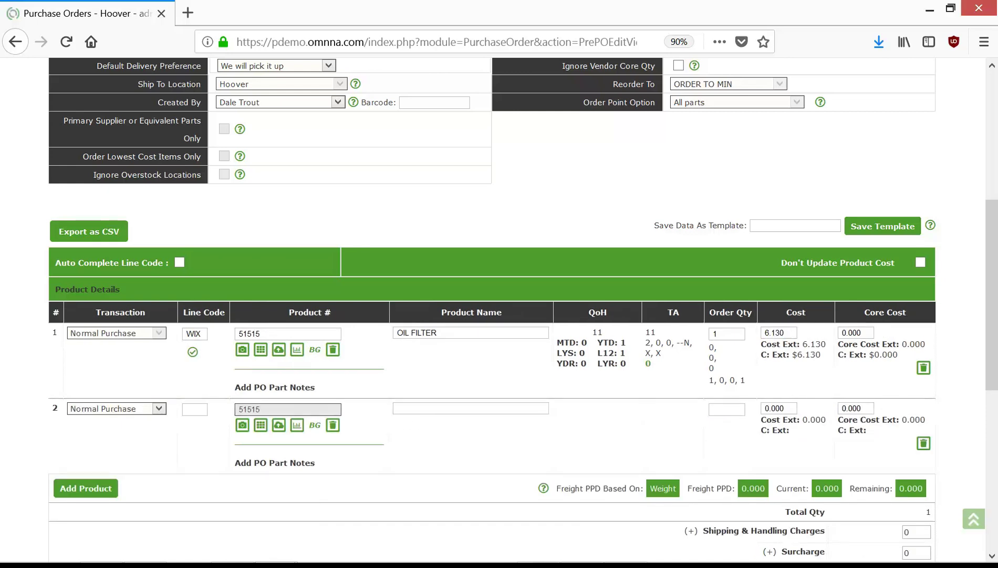
{"action": "left_click", "coordinate": [291, 452]}
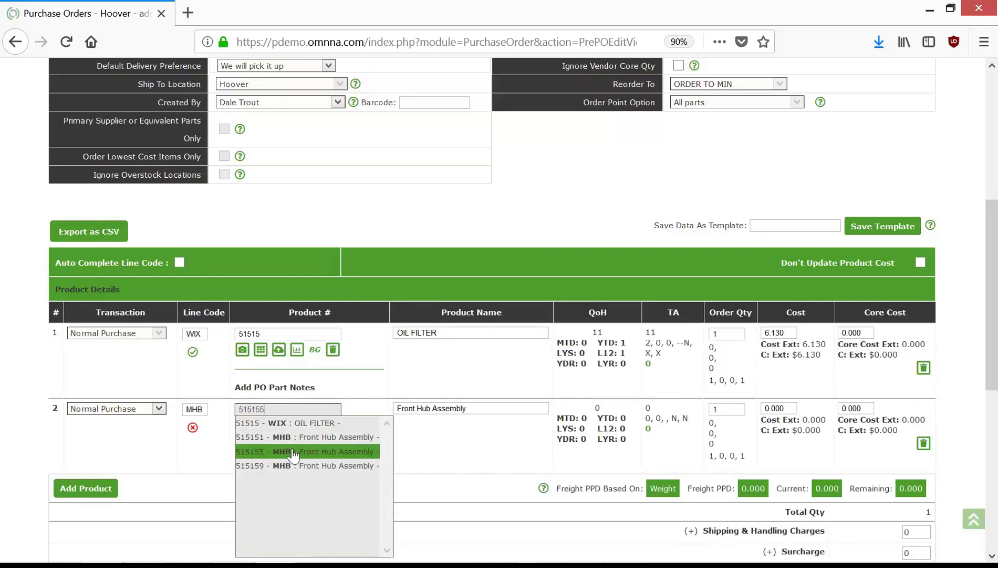
{"action": "key", "text": "Return"}
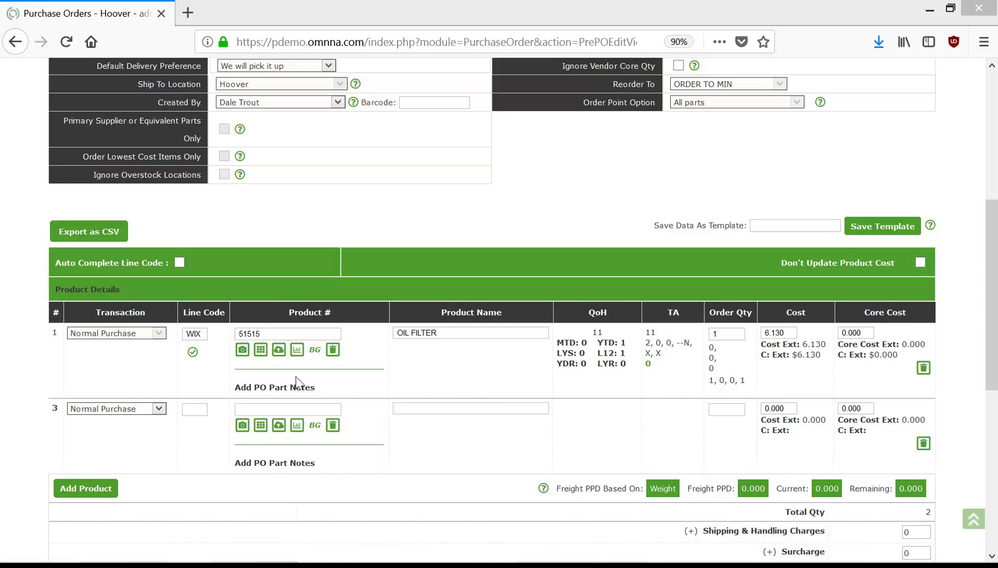
View the sales history of the WIX 51515 oil filter and close it
{"action": "left_click", "coordinate": [297, 350]}
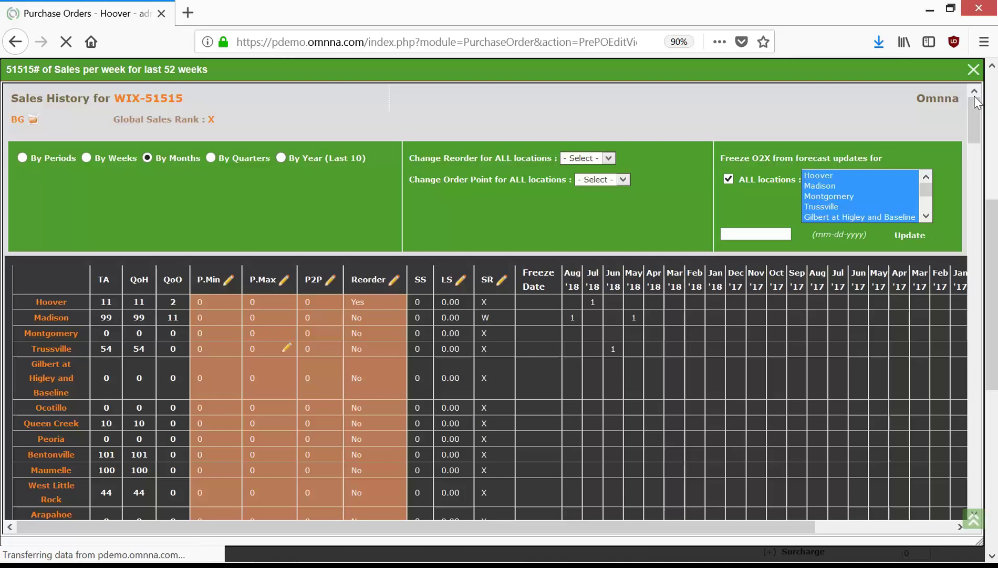
{"action": "left_click", "coordinate": [973, 70]}
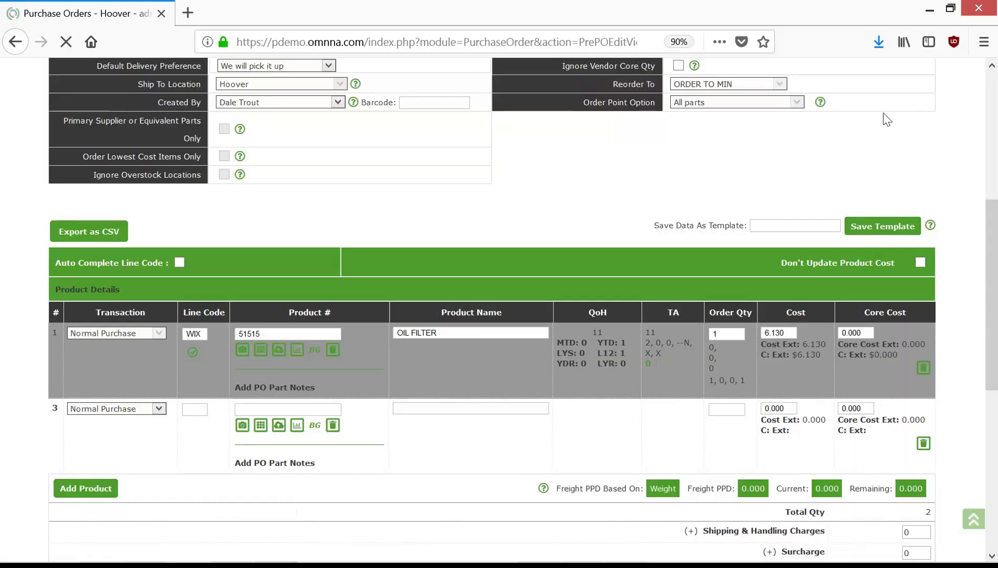
Toggle the status mark on the oil filter line, then view the product's image and close it
{"action": "left_click", "coordinate": [192, 352]}
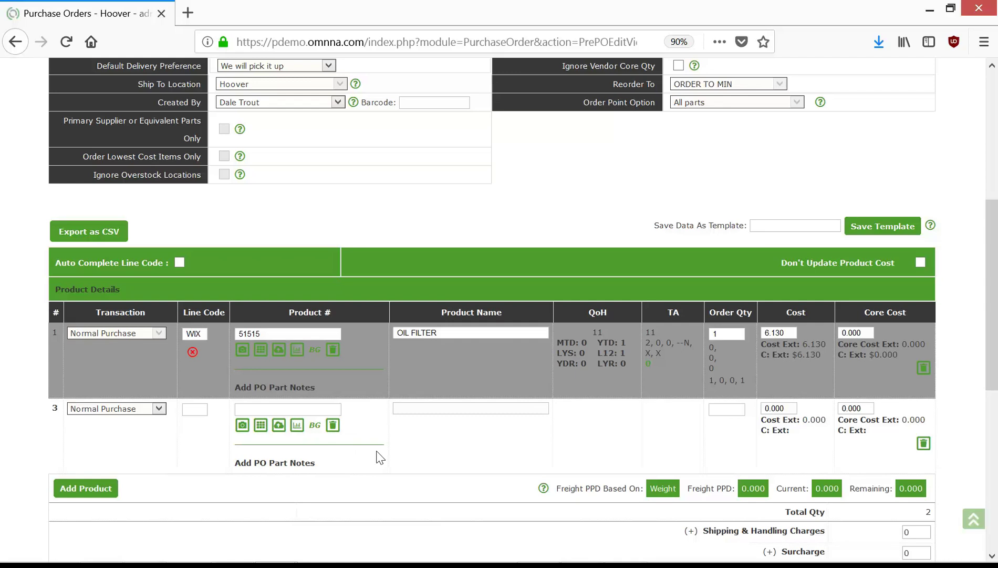
{"action": "left_click", "coordinate": [242, 350]}
{"action": "left_click", "coordinate": [722, 74]}
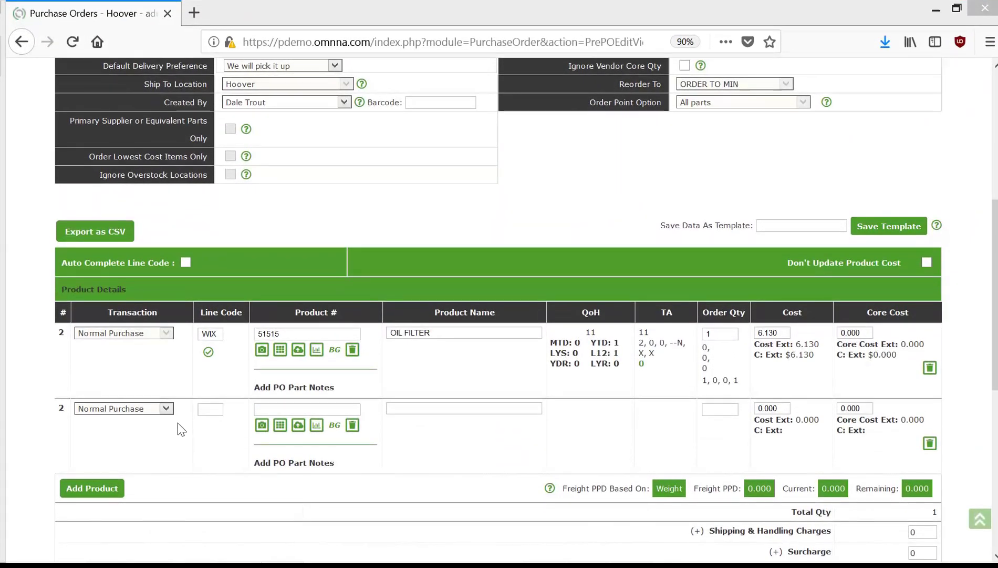
Add the part note "For 2005 Ford" to the oil filter line and save it to this PO only
{"action": "left_click", "coordinate": [289, 386]}
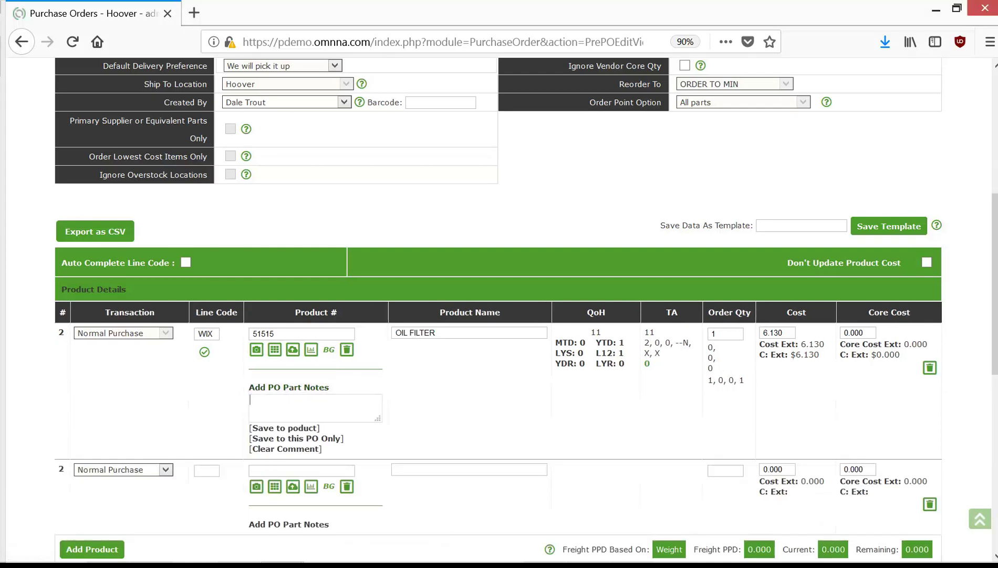
{"action": "type", "text": "For 2005 Ford"}
{"action": "left_click", "coordinate": [296, 438]}
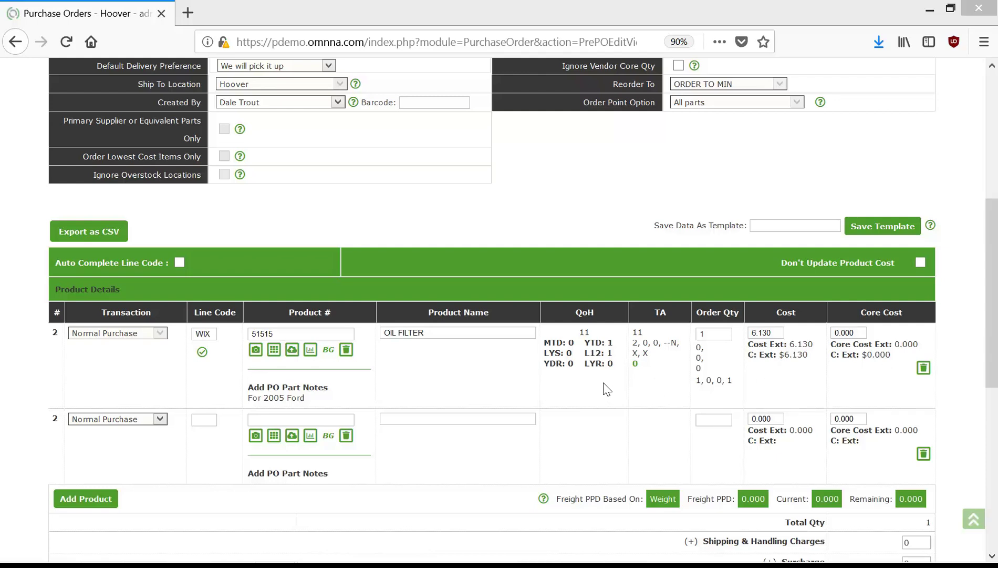
Examine the purchase order's product lines, additional charges, freight and duty entries, and totals
{"action": "scroll", "coordinate": [607, 389], "scroll_direction": "down", "scroll_amount": 5}
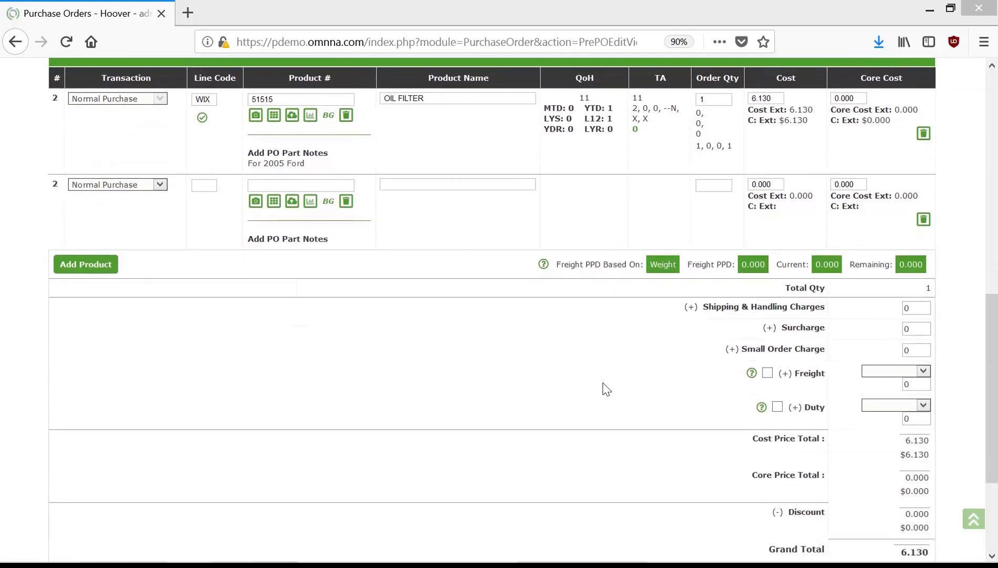
{"action": "scroll", "coordinate": [607, 388], "scroll_direction": "down", "scroll_amount": 3}
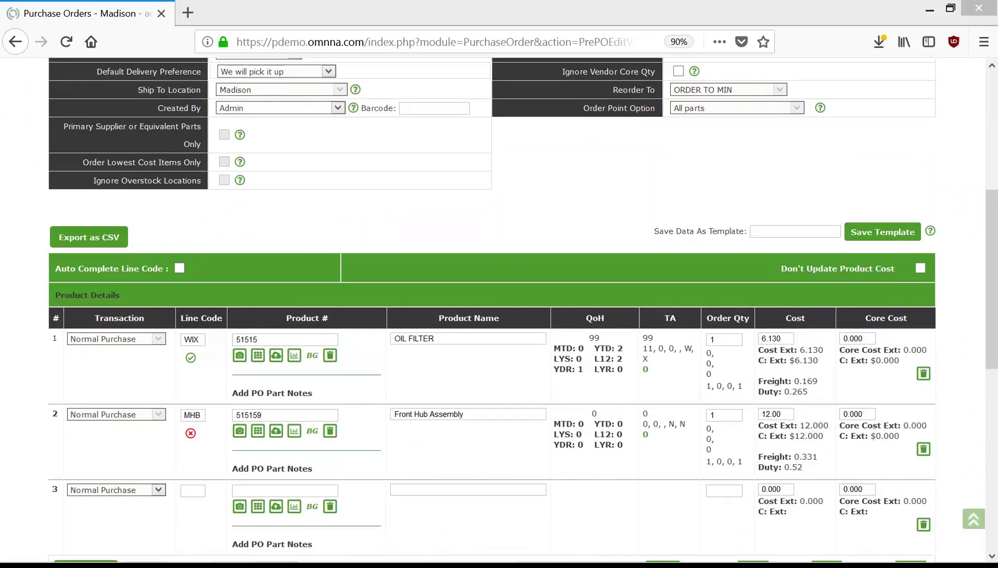
{"action": "scroll", "coordinate": [535, 288], "scroll_direction": "down", "scroll_amount": 7}
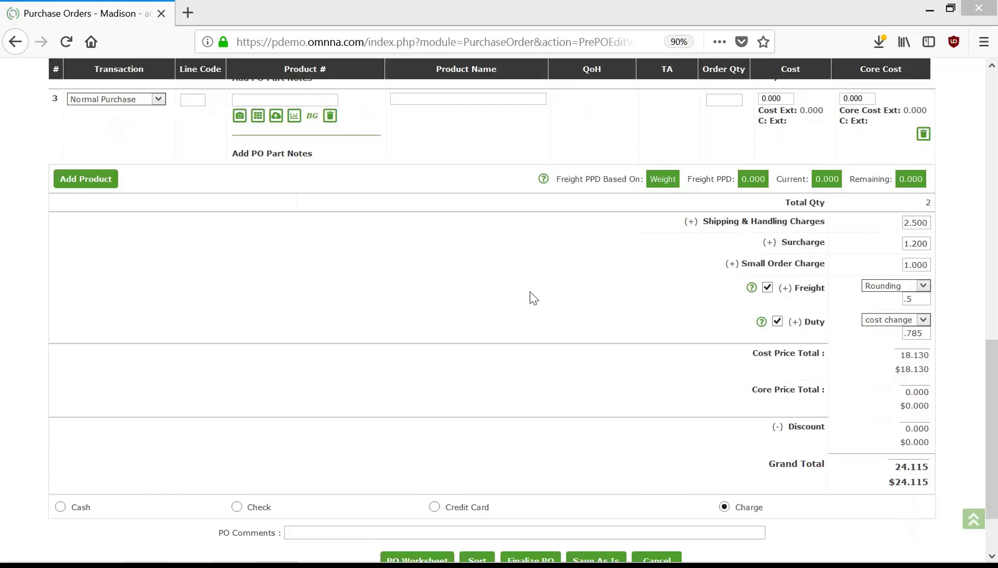
Set the purchase order's discount to 2% of price
{"action": "left_click", "coordinate": [796, 427]}
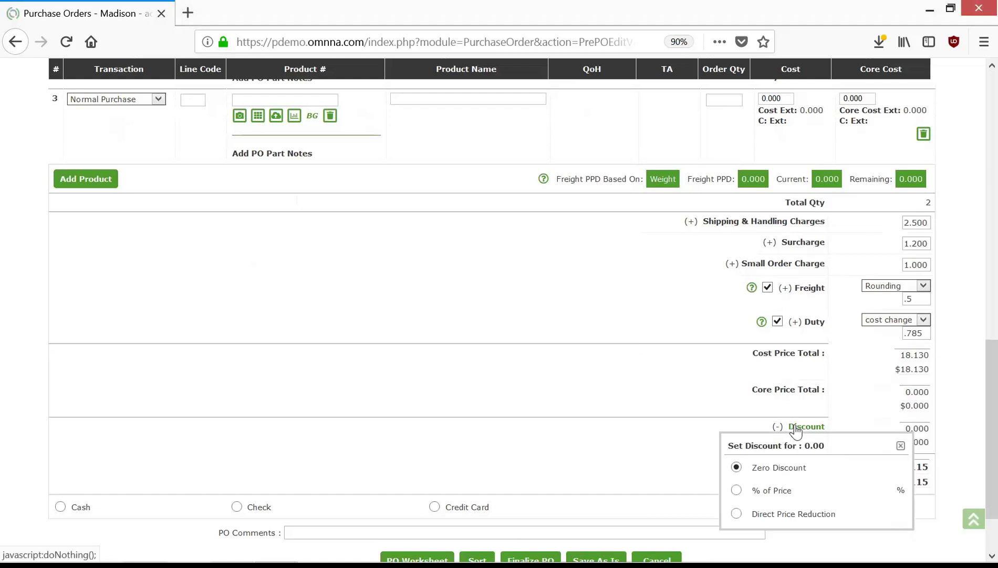
{"action": "left_click", "coordinate": [736, 490]}
{"action": "double_click", "coordinate": [858, 490]}
{"action": "left_click", "coordinate": [683, 406]}
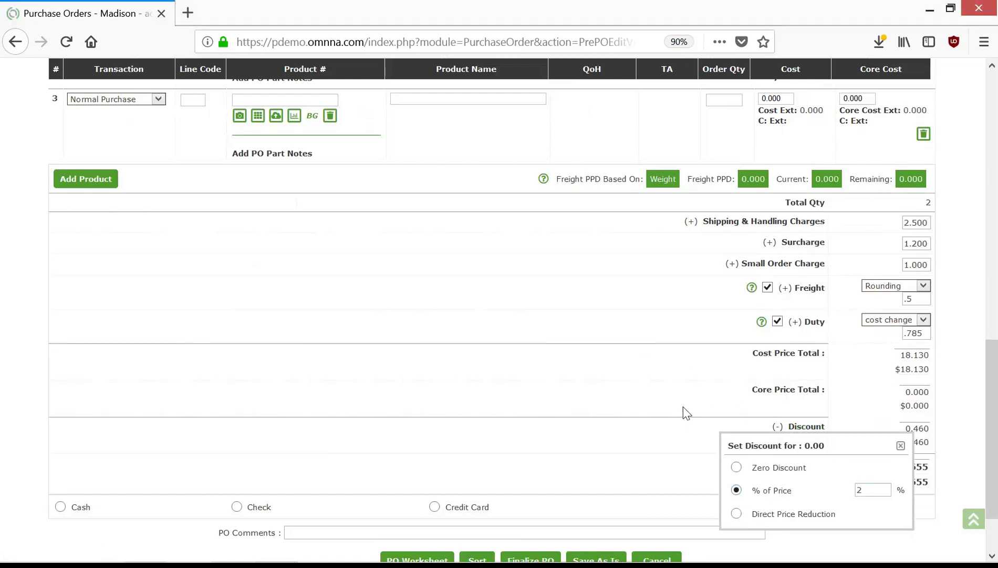
{"action": "left_click", "coordinate": [900, 445]}
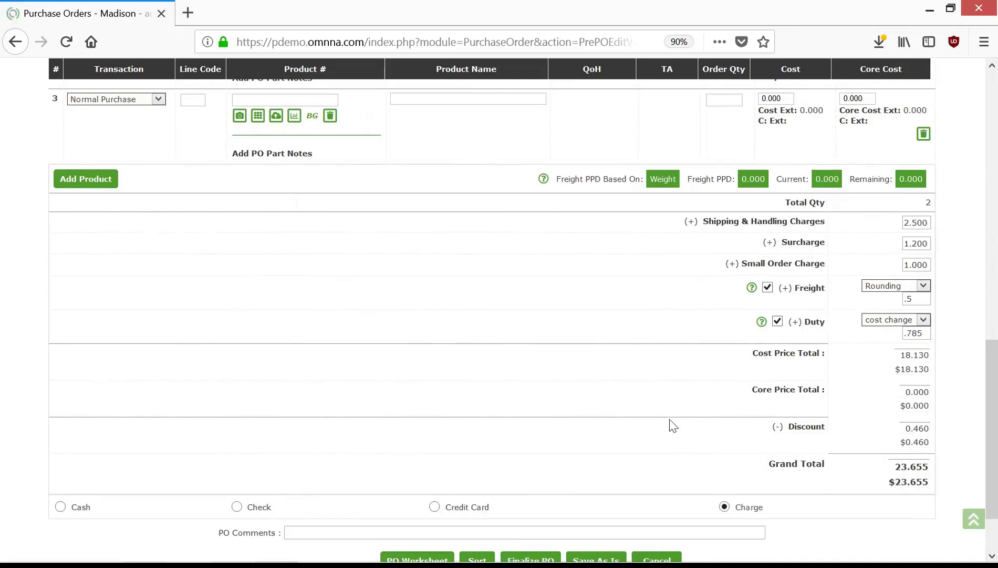
Set the purchase order's discount to a direct price reduction of 5
{"action": "left_click", "coordinate": [807, 430]}
{"action": "left_click", "coordinate": [736, 514]}
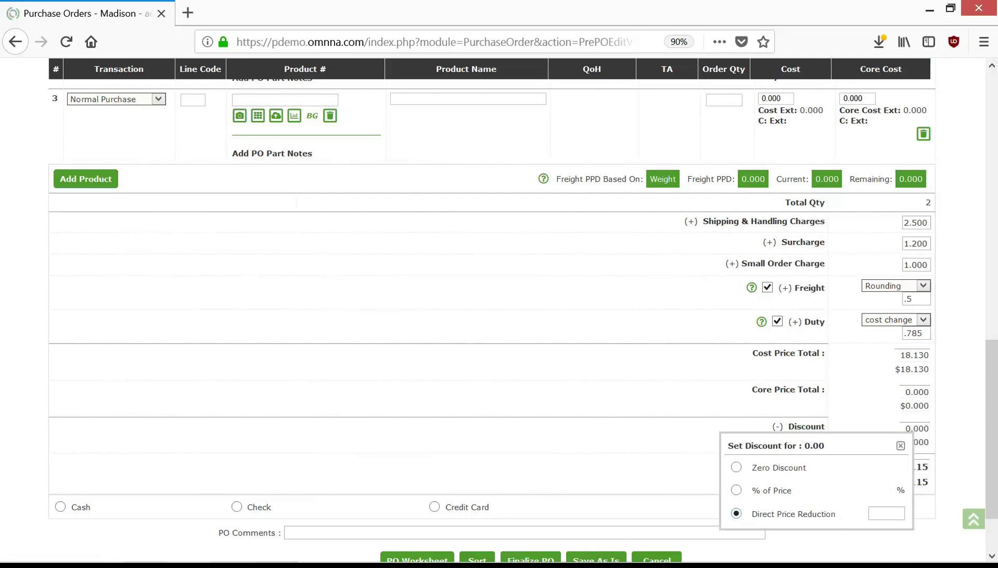
{"action": "type", "text": "5"}
{"action": "left_click", "coordinate": [901, 446]}
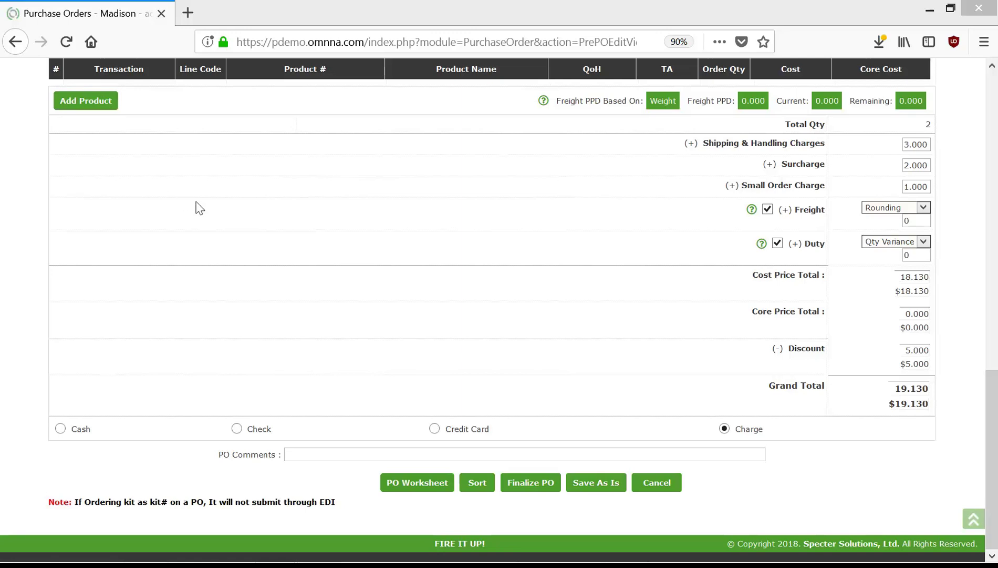
Enter the PO comment "Please confirm Delivery"
{"action": "left_click", "coordinate": [318, 454]}
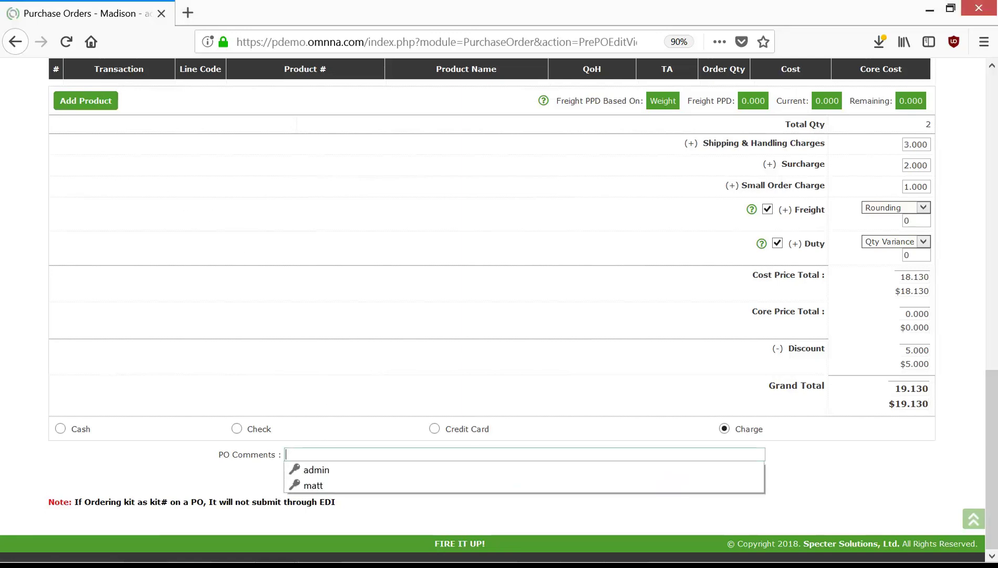
{"action": "type", "text": "Pleas"}
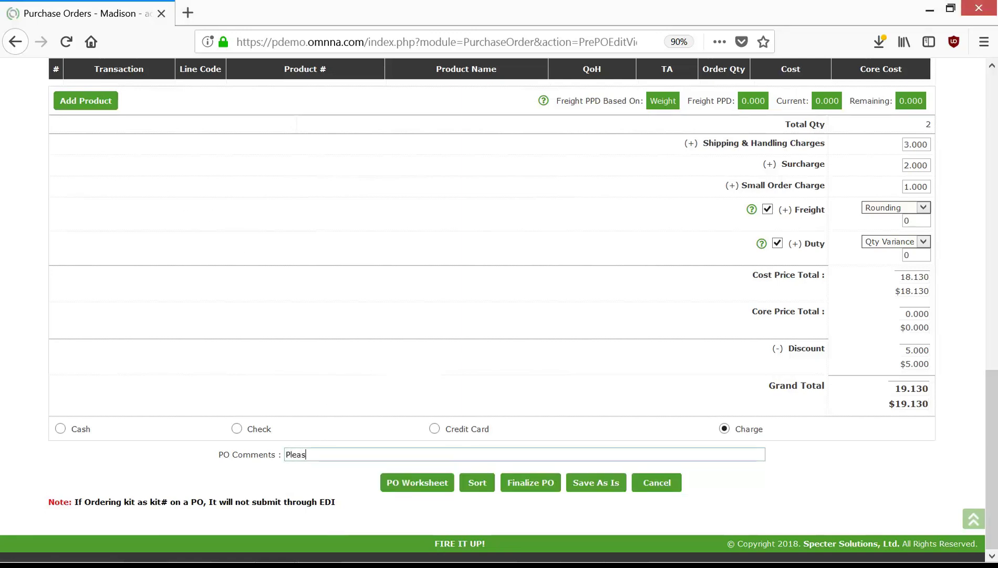
{"action": "type", "text": "e confirm Delivery"}
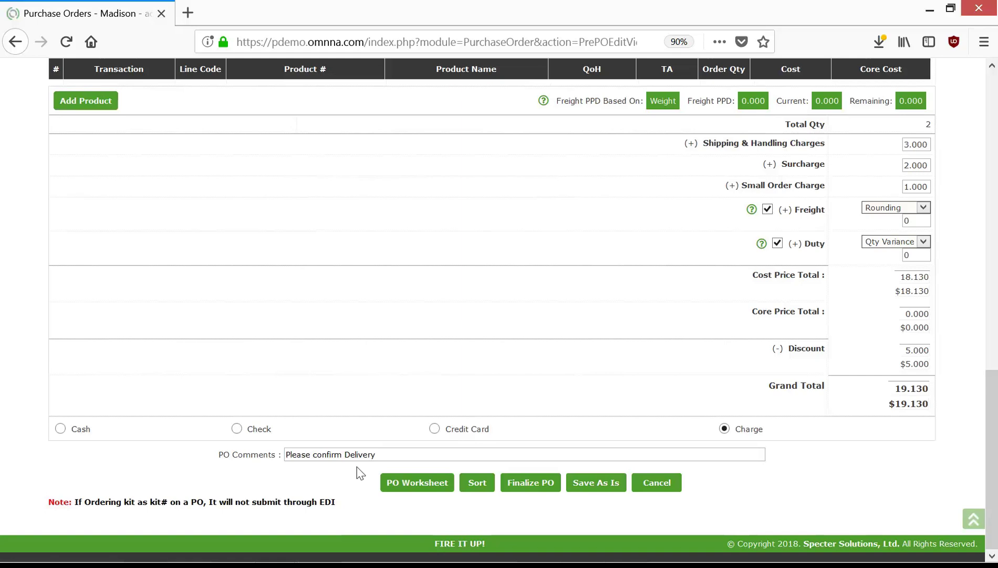
View the PO worksheet with its product lines, charges and totals, and close it
{"action": "left_click", "coordinate": [405, 480]}
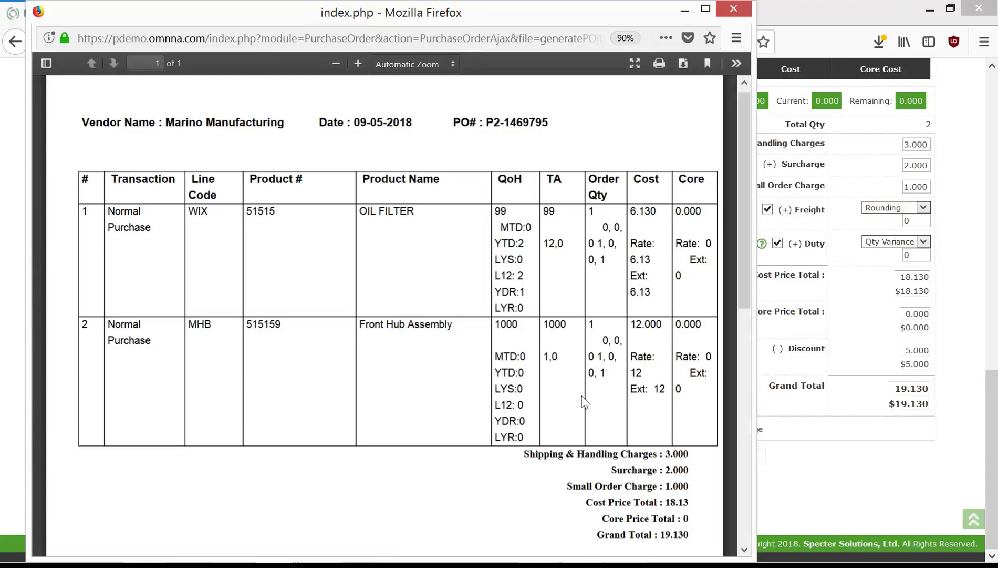
{"action": "scroll", "coordinate": [706, 218], "scroll_direction": "down", "scroll_amount": 4}
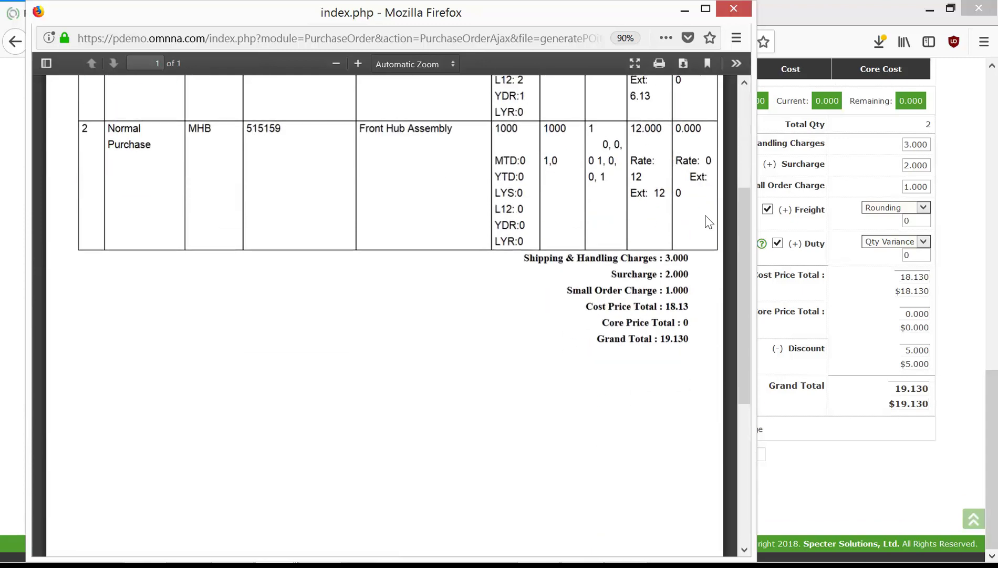
{"action": "scroll", "coordinate": [706, 218], "scroll_direction": "up", "scroll_amount": 4}
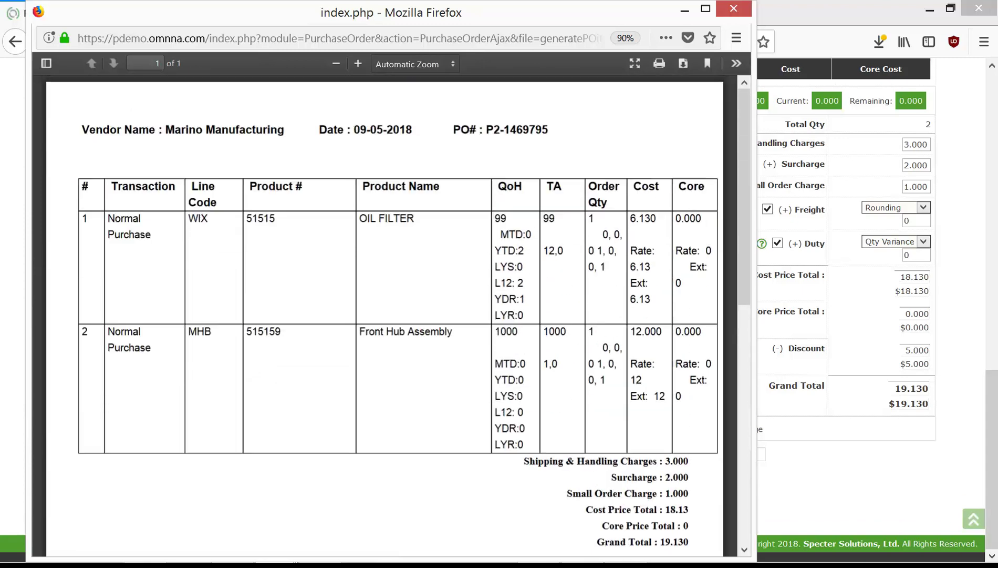
{"action": "left_click", "coordinate": [729, 13]}
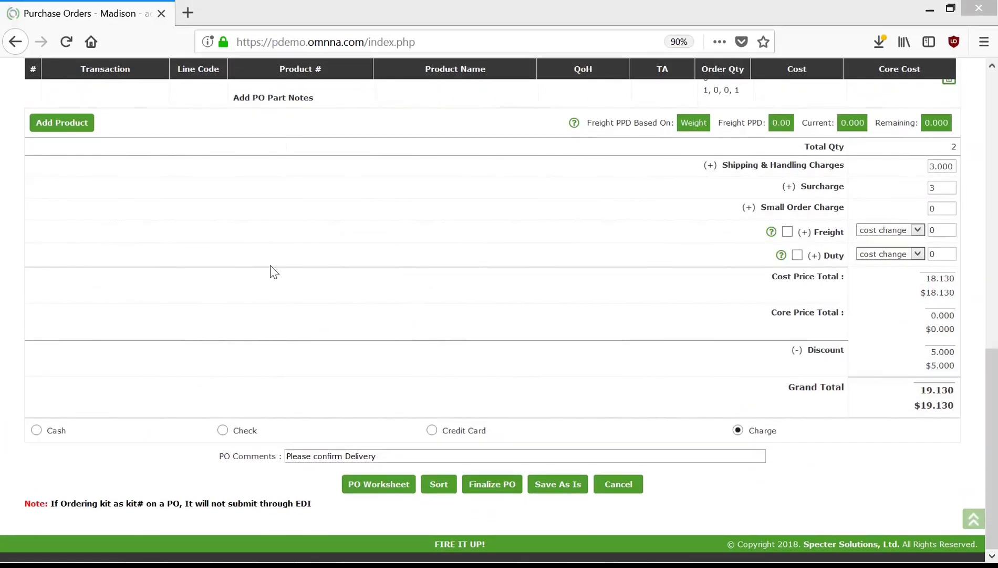
Save the purchase order as is, then open the approved Marino Manufacturing special-buy order and review its product details and totals
{"action": "left_click", "coordinate": [554, 484]}
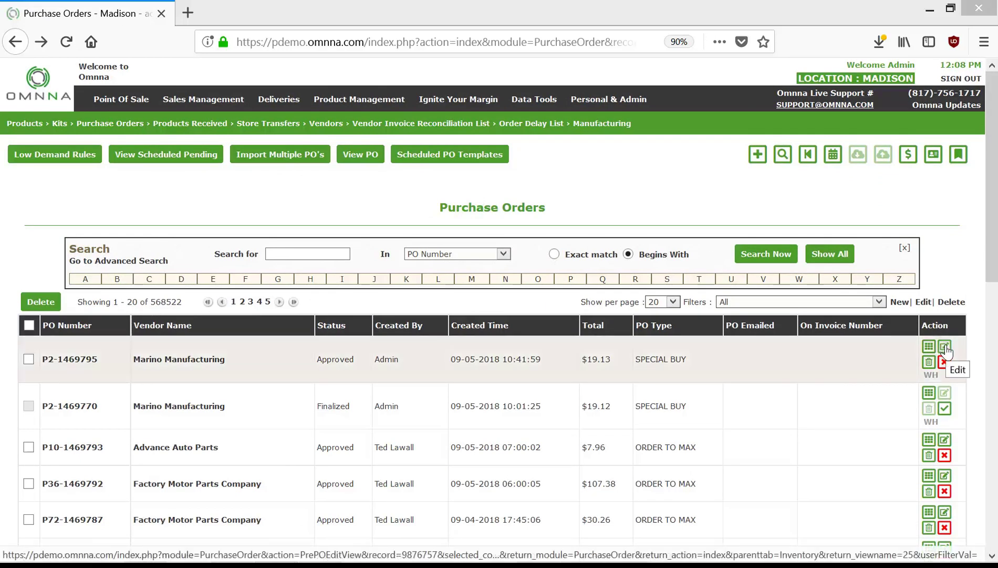
{"action": "left_click", "coordinate": [79, 359]}
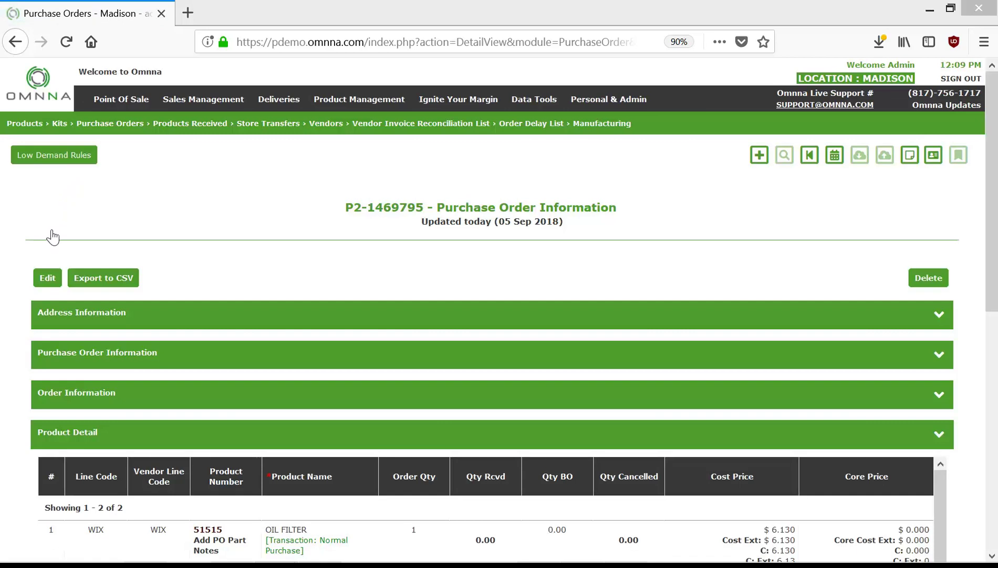
{"action": "scroll", "coordinate": [47, 254], "scroll_direction": "down", "scroll_amount": 5}
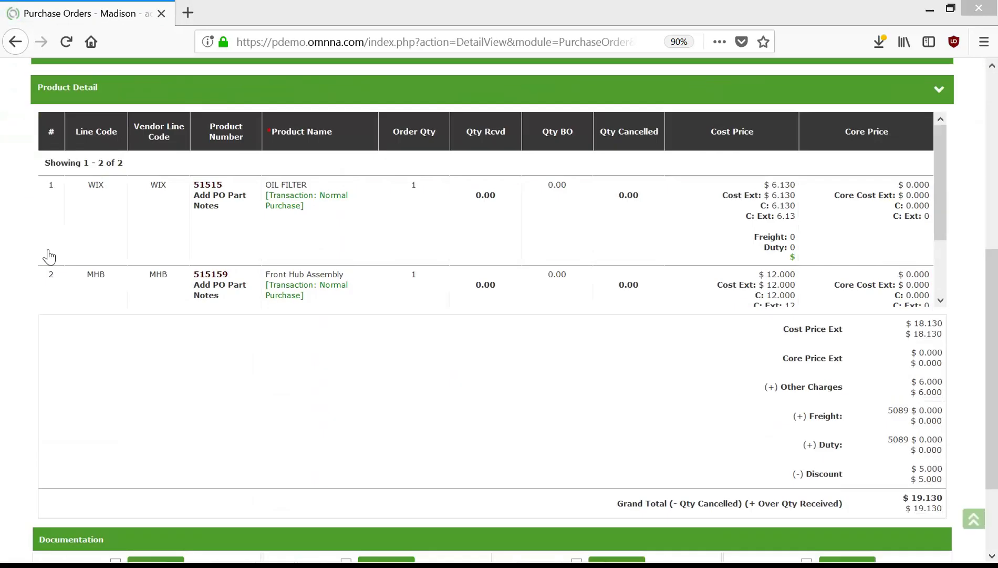
{"action": "scroll", "coordinate": [46, 273], "scroll_direction": "up", "scroll_amount": 8}
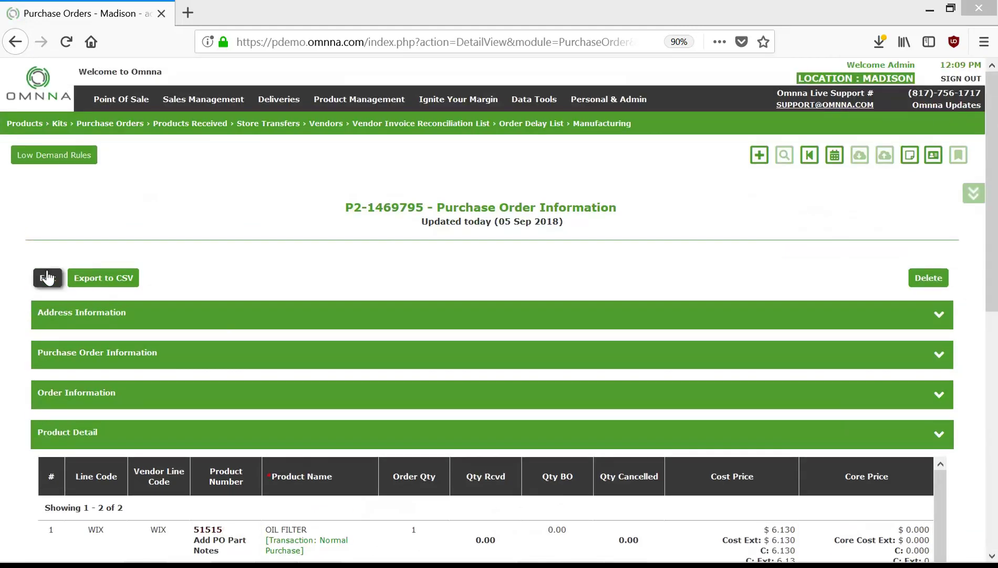
Reopen the saved purchase order for editing and finalize it
{"action": "left_click", "coordinate": [47, 276]}
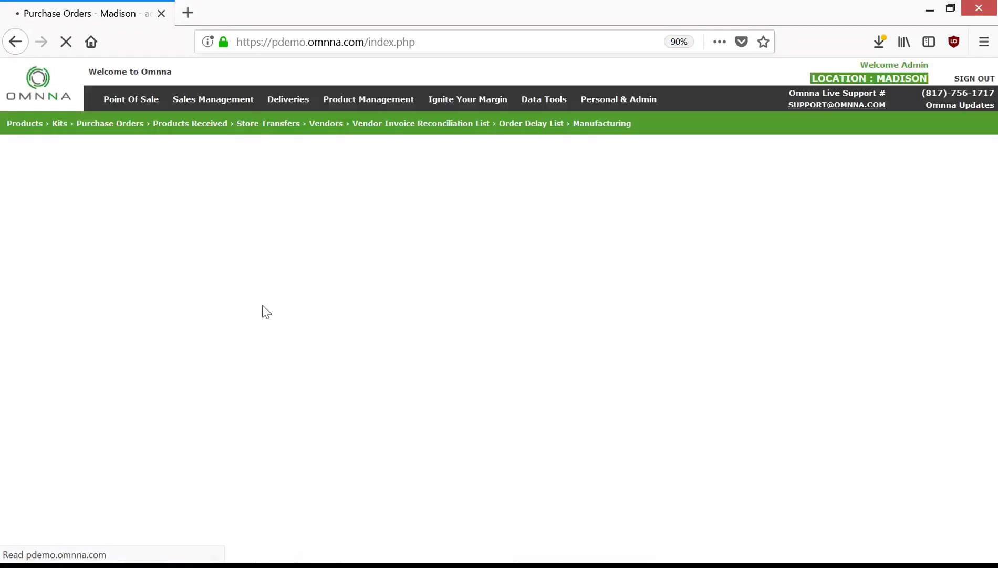
{"action": "scroll", "coordinate": [315, 346], "scroll_direction": "down", "scroll_amount": 10}
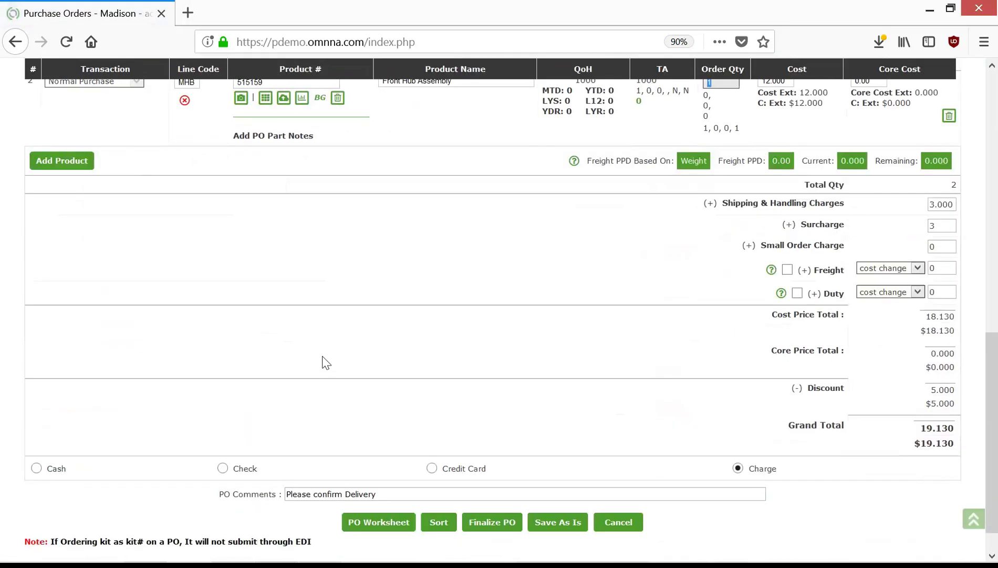
{"action": "scroll", "coordinate": [326, 363], "scroll_direction": "down", "scroll_amount": 1}
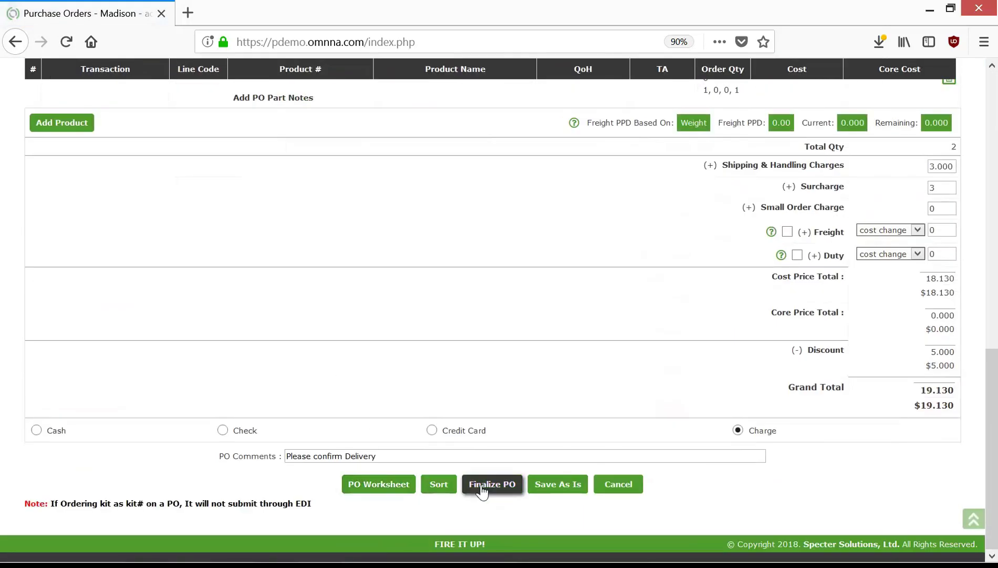
{"action": "left_click", "coordinate": [481, 484]}
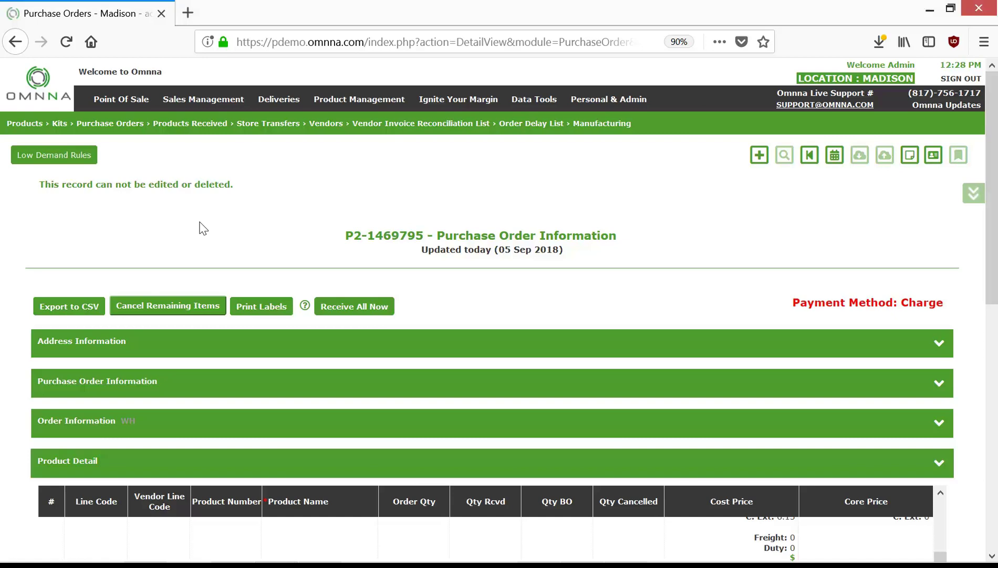
Select only the email option in the finalized order's documentation and start emailing the PO
{"action": "scroll", "coordinate": [200, 223], "scroll_direction": "down", "scroll_amount": 9}
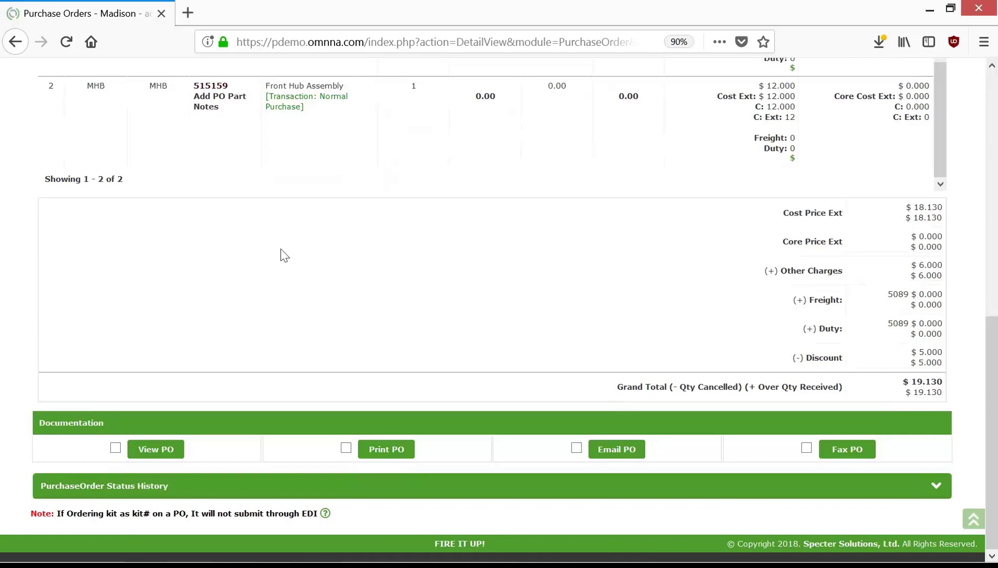
{"action": "left_click", "coordinate": [807, 447]}
{"action": "left_click", "coordinate": [807, 447]}
{"action": "left_click", "coordinate": [577, 448]}
{"action": "left_click", "coordinate": [609, 453]}
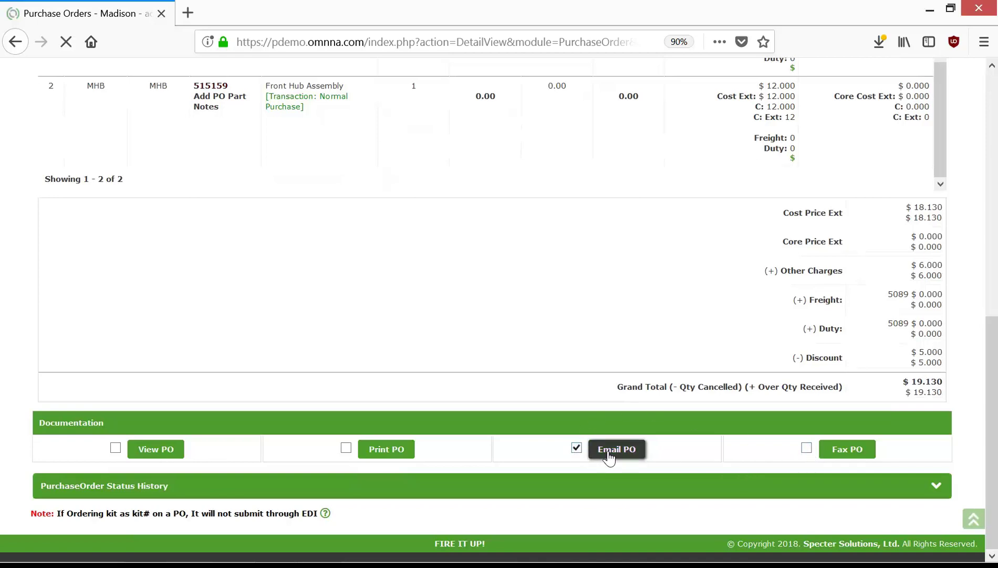